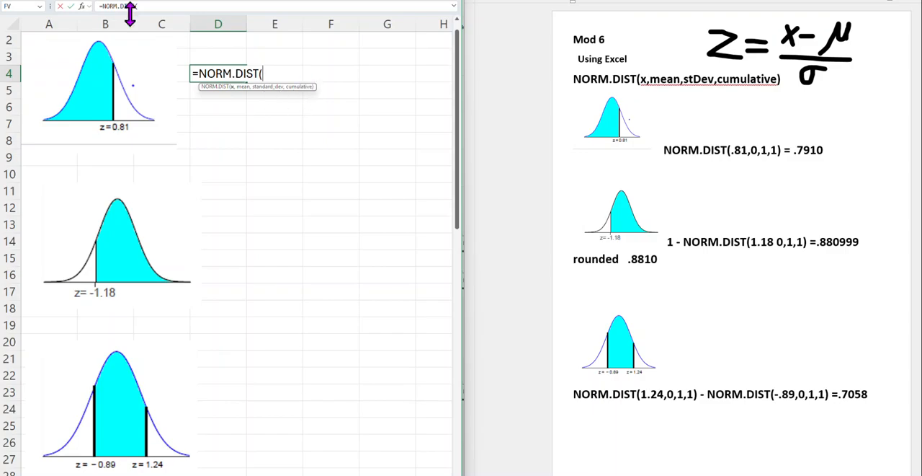
Enter =NORM.DIST(.81,0,1,1) in cell D4 to calculate the area left of z = 0.81
left_click(83, 7)
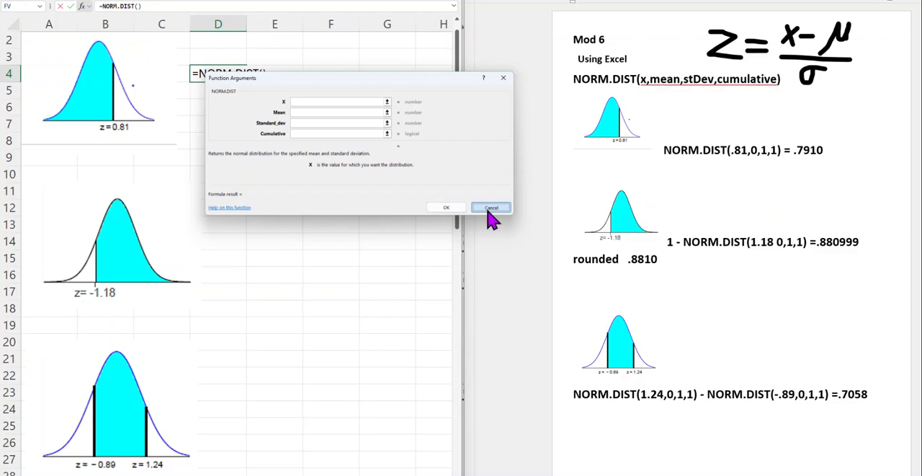
left_click(504, 79)
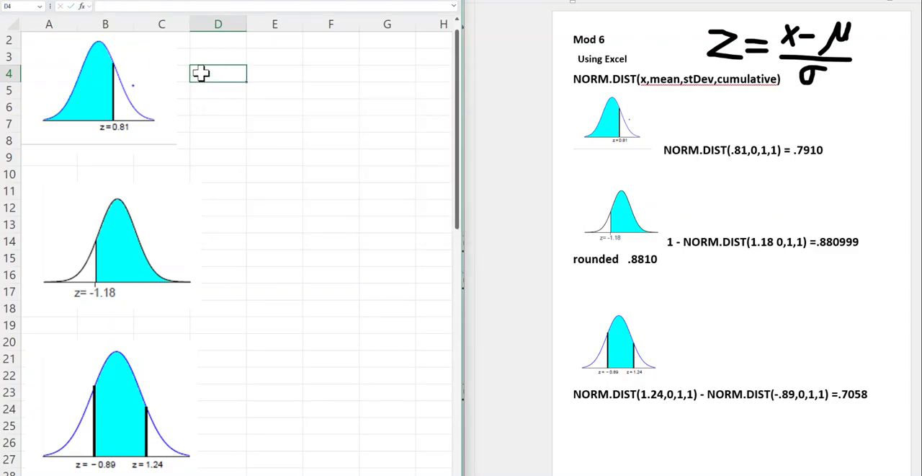
type("=Nor")
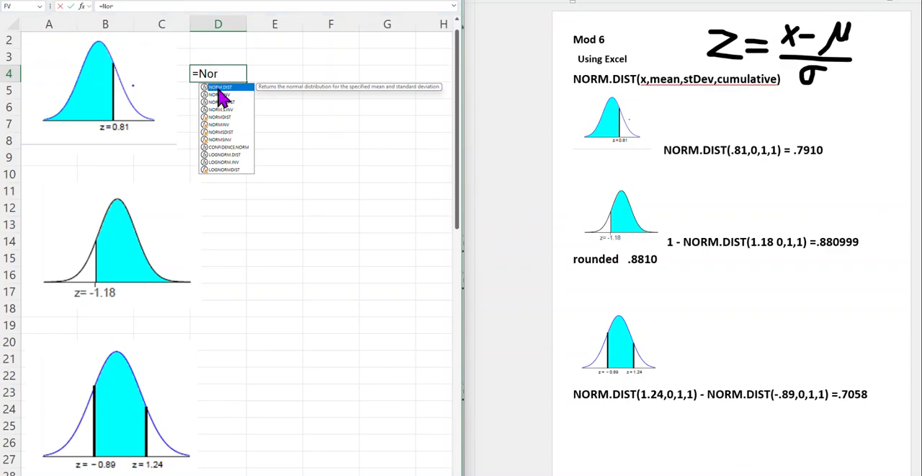
double_click(219, 88)
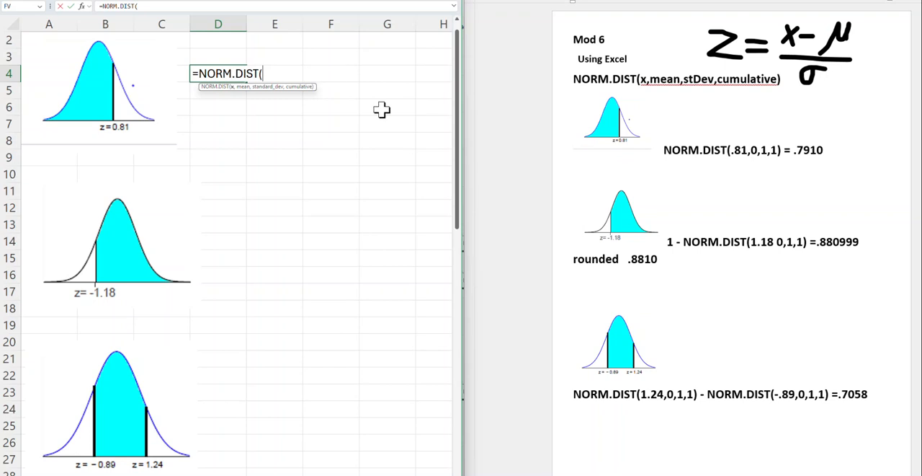
type(".81,0,")
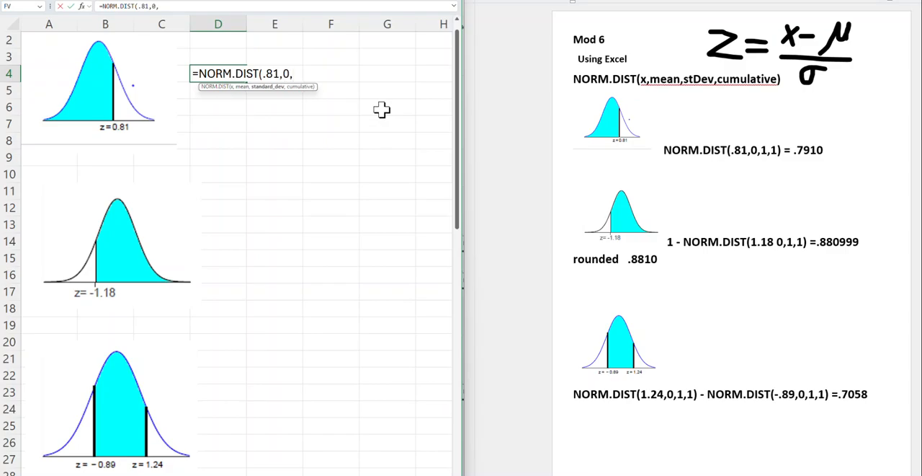
type("1,")
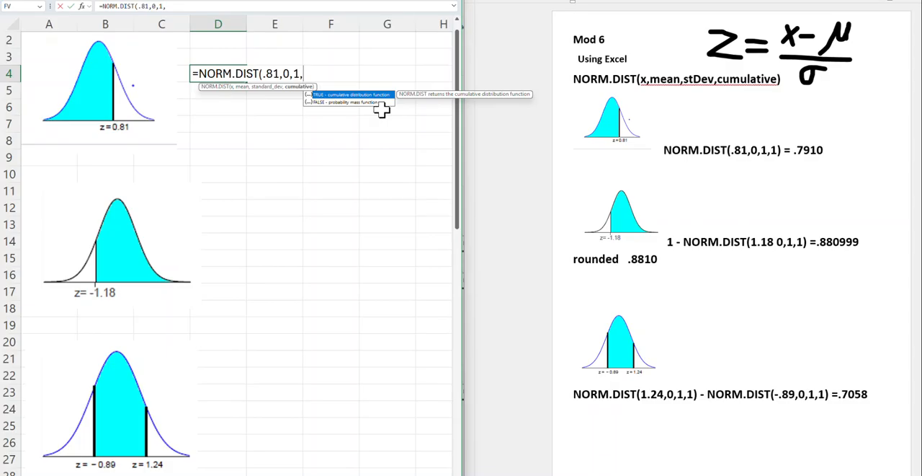
type("1)")
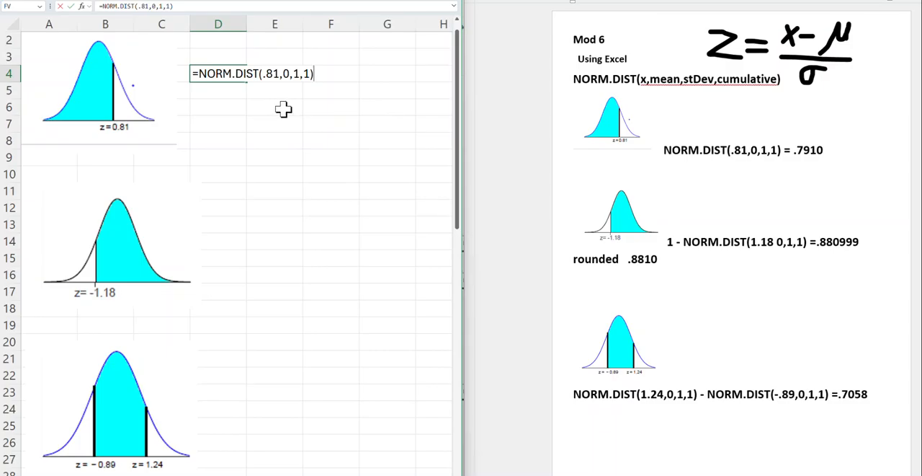
key("Return")
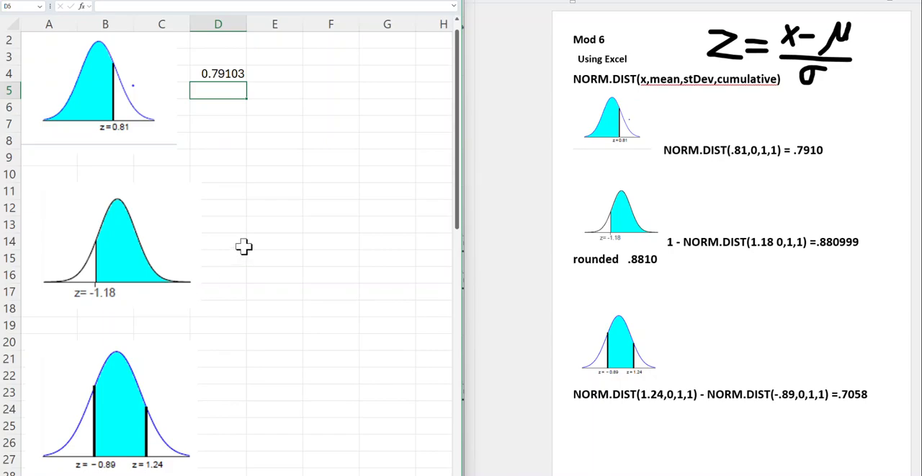
Enter =NORM.DIST(-1.18,0,1,1) in cell E11 to calculate the area left of z = -1.18
left_click(257, 192)
type("=")
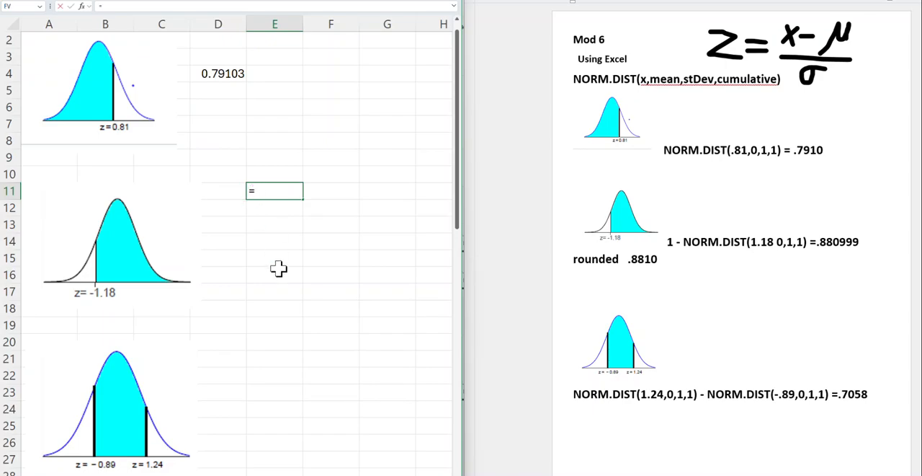
type("N")
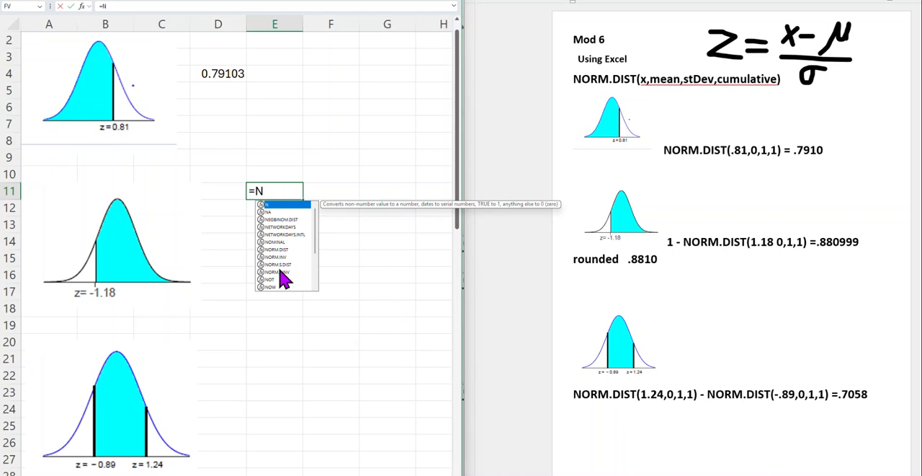
type("O")
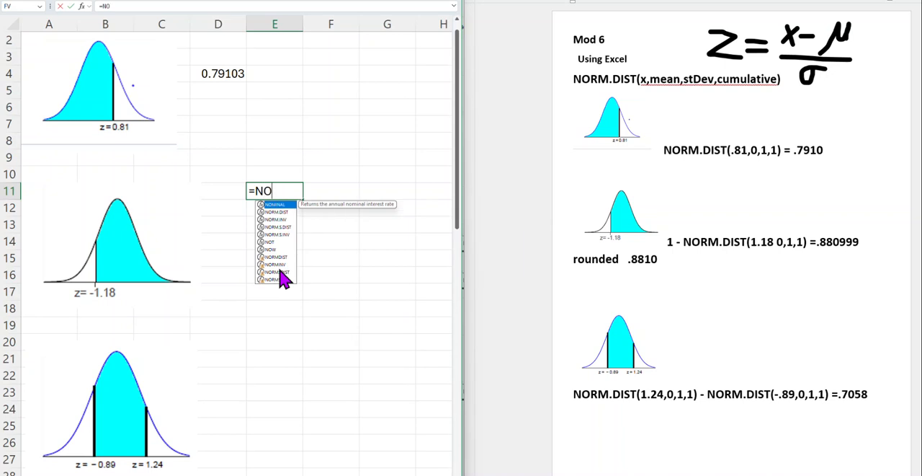
double_click(278, 211)
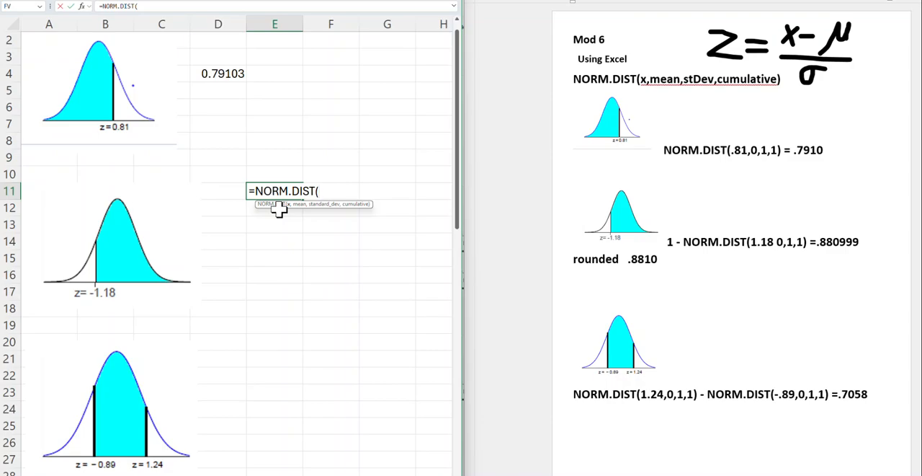
type("-1.18,0,1,")
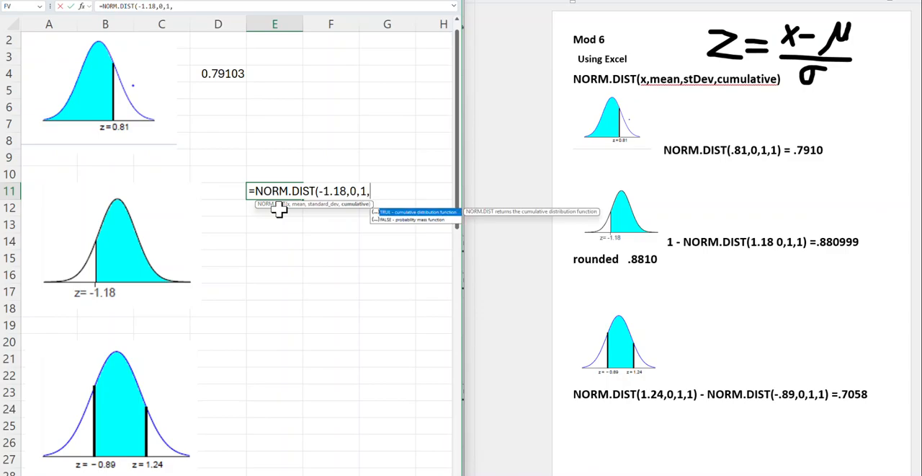
type("1")
scroll(279, 208, "down", 1)
type(")")
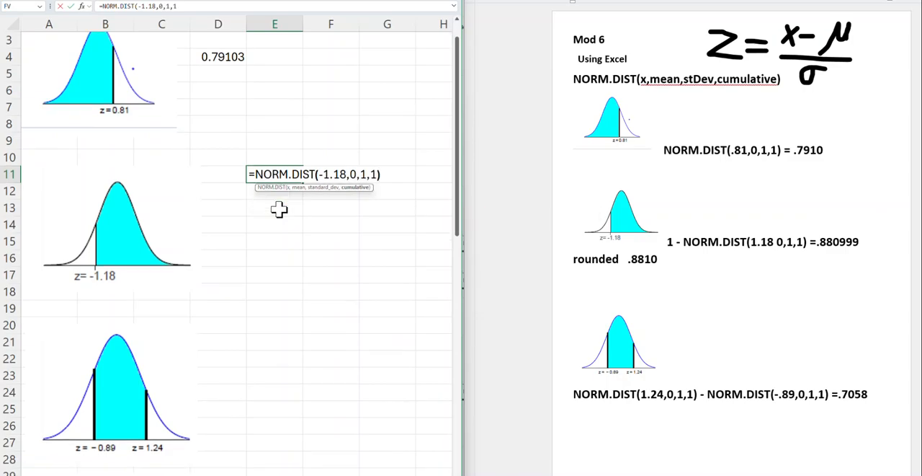
key("Return")
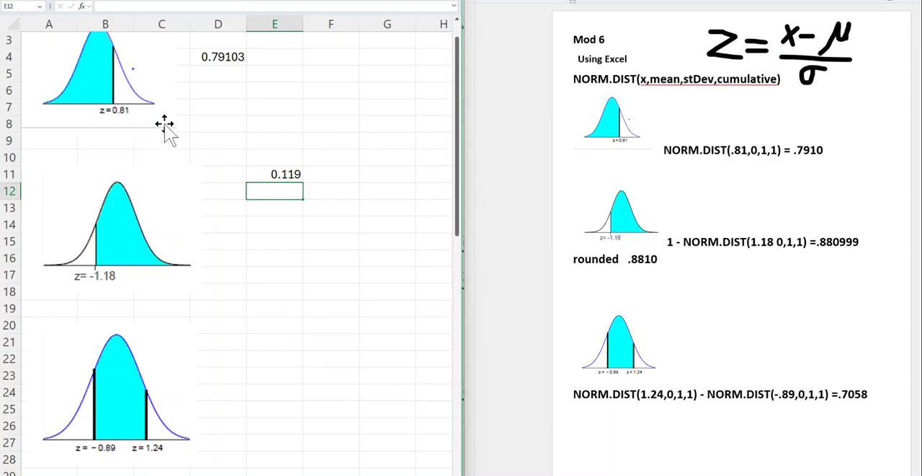
Change the formula in E11 to =1 -NORM.DIST(-1.18,0,1,1) to calculate the area right of z = -1.18
left_click(265, 172)
double_click(265, 171)
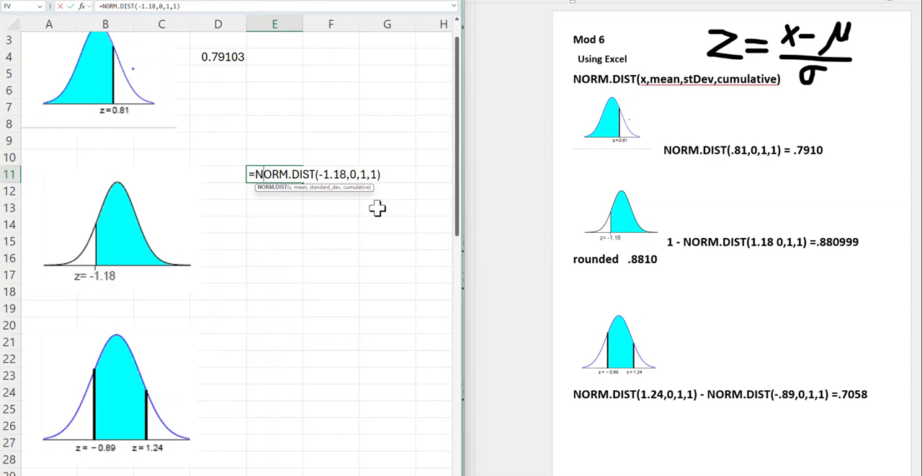
left_click(256, 174)
type("1 -")
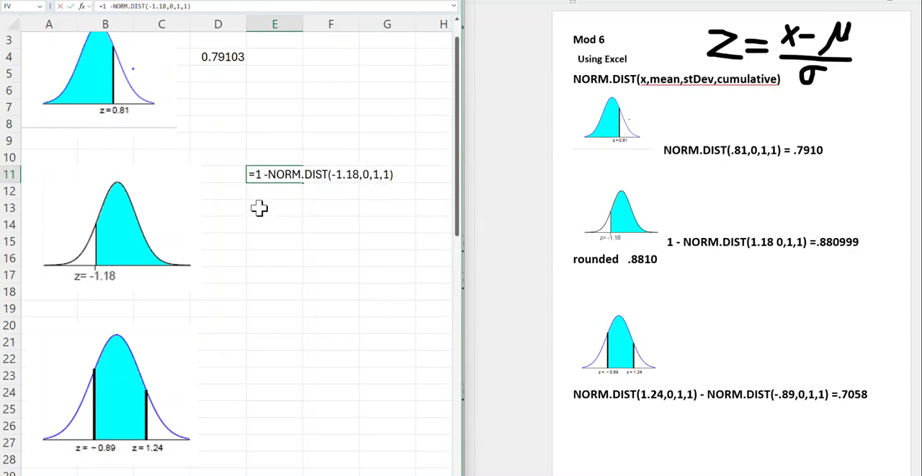
key("Return")
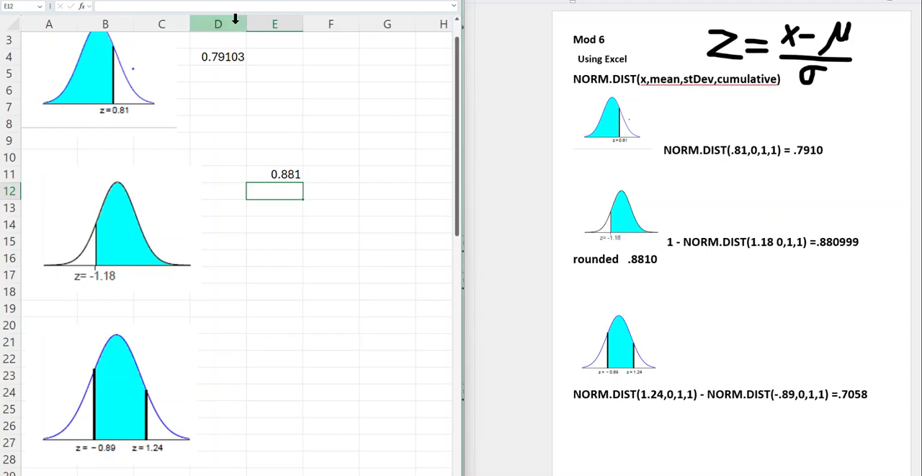
left_click(266, 174)
double_click(265, 174)
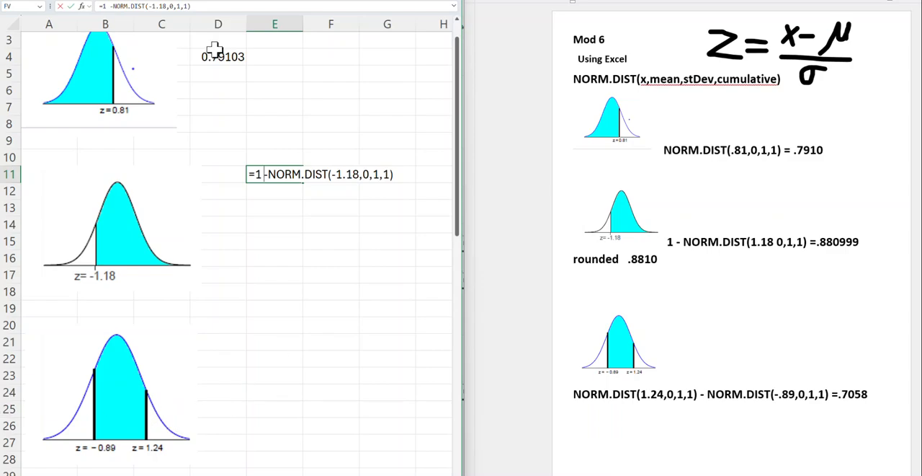
left_click(83, 0)
left_click(82, 0)
left_click(82, 0)
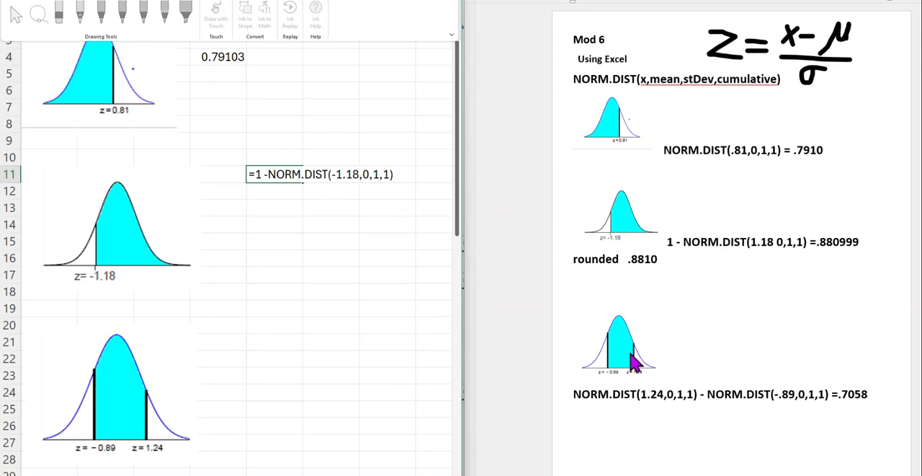
Switch to the Word document and highlight the area left of z = 1.24 under the third curve in yellow
left_click(674, 34)
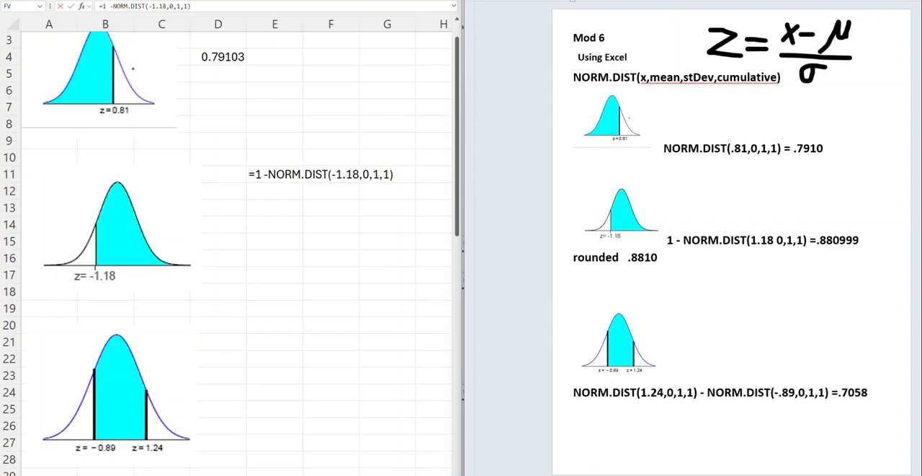
left_click(566, 0)
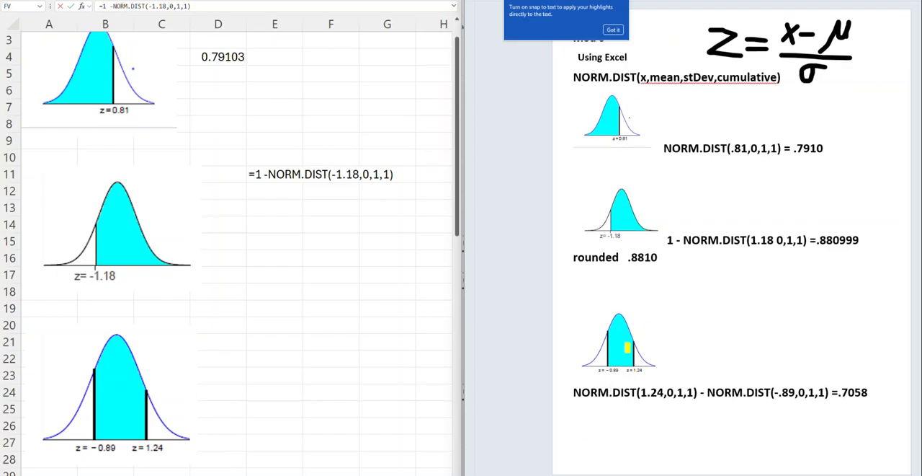
mouse_move(632, 349)
left_mouse_down()
mouse_move(620, 322)
mouse_move(628, 344)
mouse_move(621, 330)
mouse_move(611, 336)
mouse_move(592, 366)
mouse_move(631, 365)
mouse_move(611, 357)
mouse_move(624, 352)
mouse_move(623, 317)
mouse_move(611, 351)
left_mouse_up()
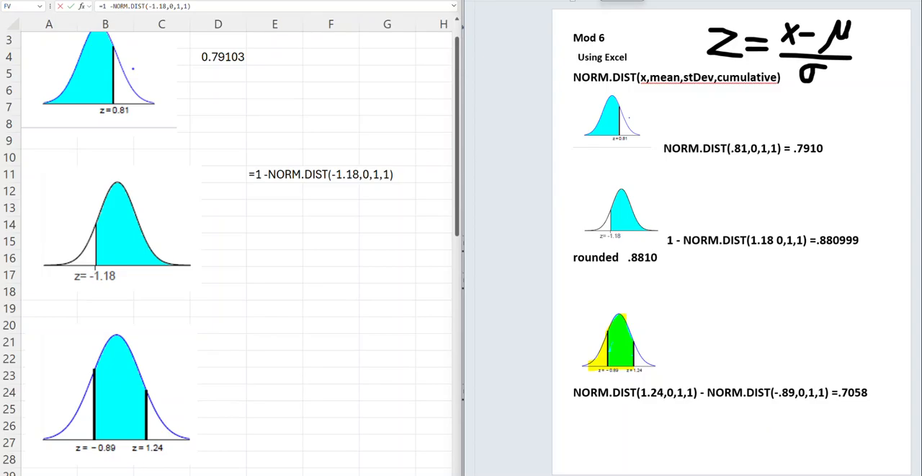
Set the highlighter colour to red and shade the third curve's tail area left of z = -0.89
left_click(659, 1)
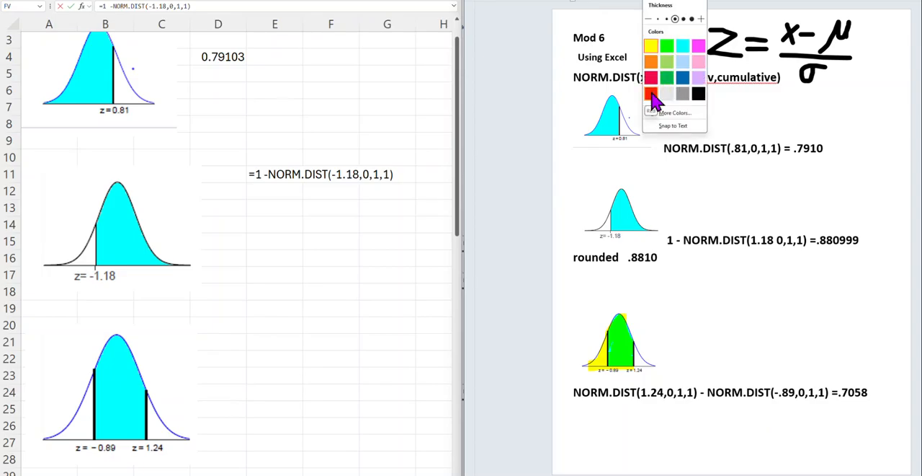
left_click(652, 95)
mouse_move(606, 356)
left_mouse_down()
mouse_move(605, 338)
mouse_move(603, 363)
mouse_move(590, 359)
mouse_move(597, 352)
left_mouse_up()
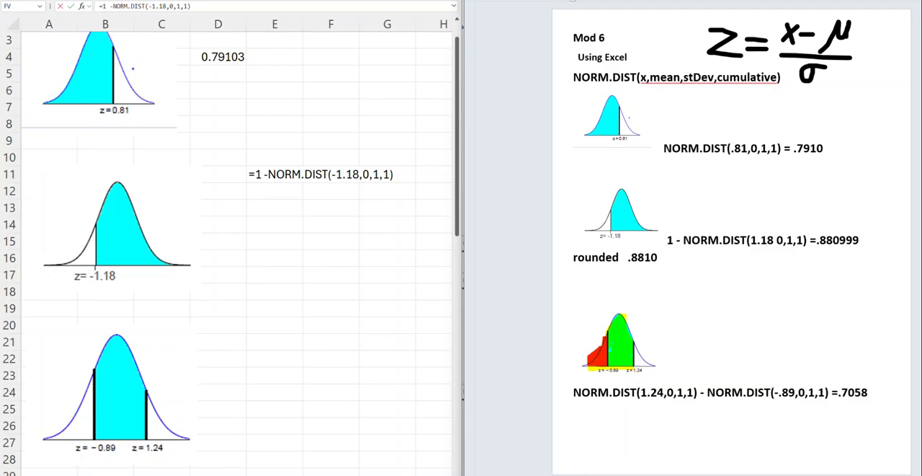
left_click(260, 327)
left_click(260, 327)
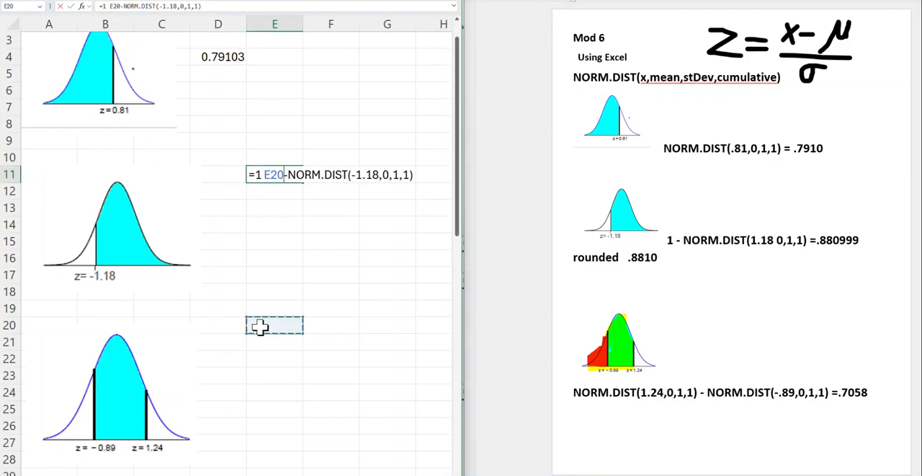
key("Escape")
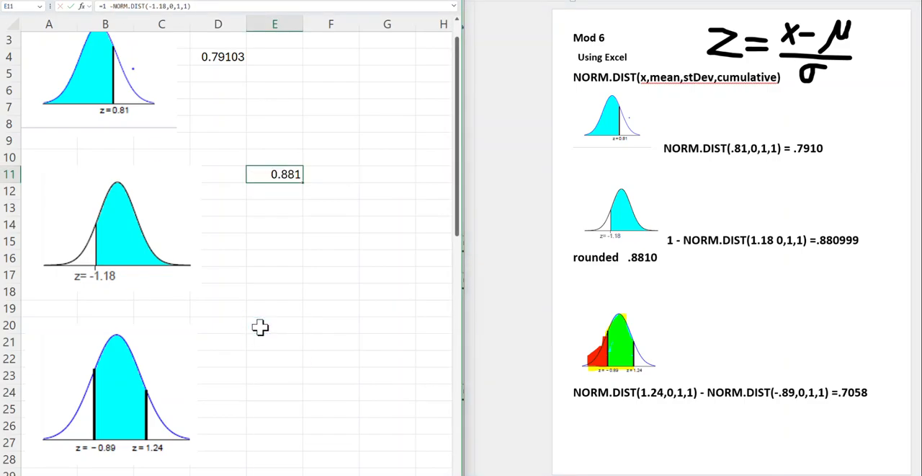
Copy NORM.DIST(1.24,0,1,1) - NORM.DIST(-.89,0,1,1) from the Word document into Excel cell E18 as a formula, and widen the Excel window
left_click(580, 391)
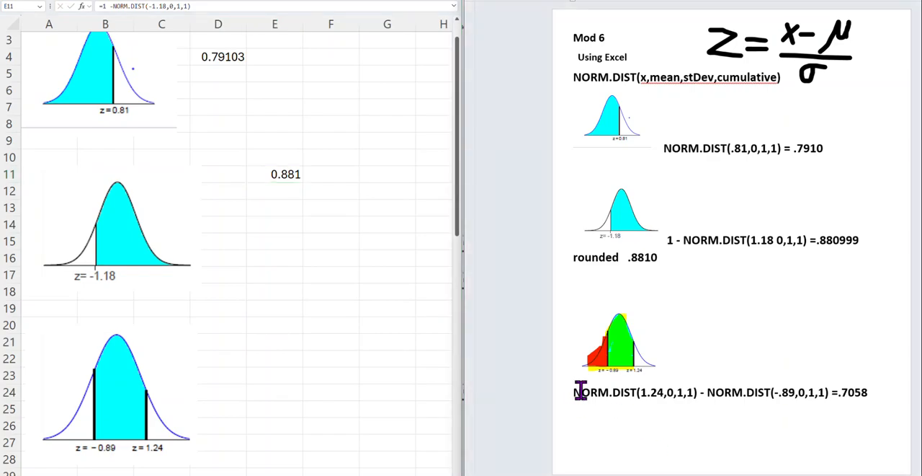
left_click_drag(580, 391, 829, 392)
key("ctrl+c")
left_click(265, 287)
left_click(261, 291)
type("=")
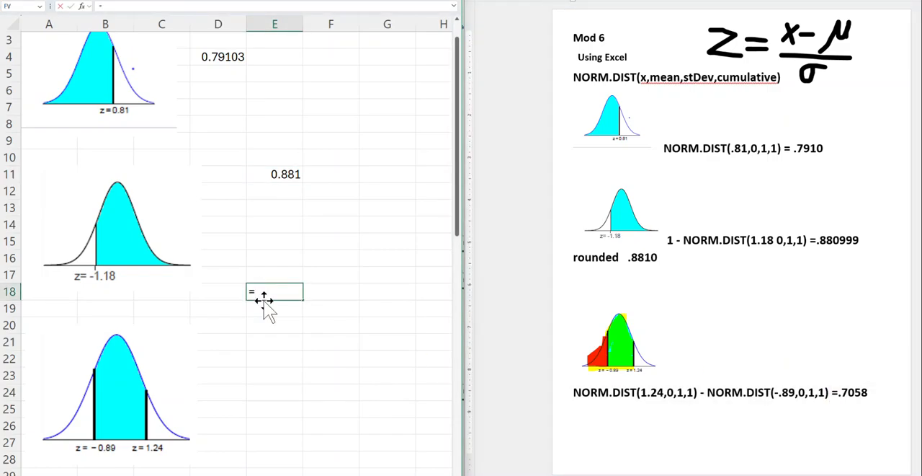
key("ctrl+v")
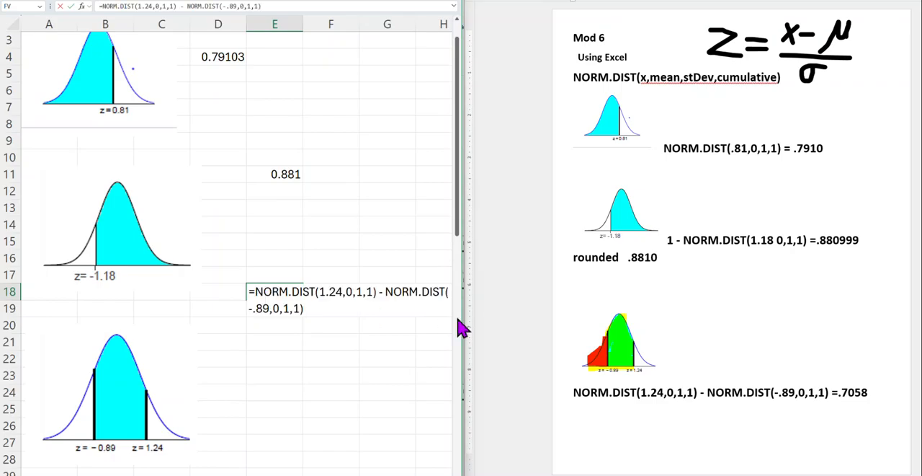
left_click_drag(462, 317, 575, 317)
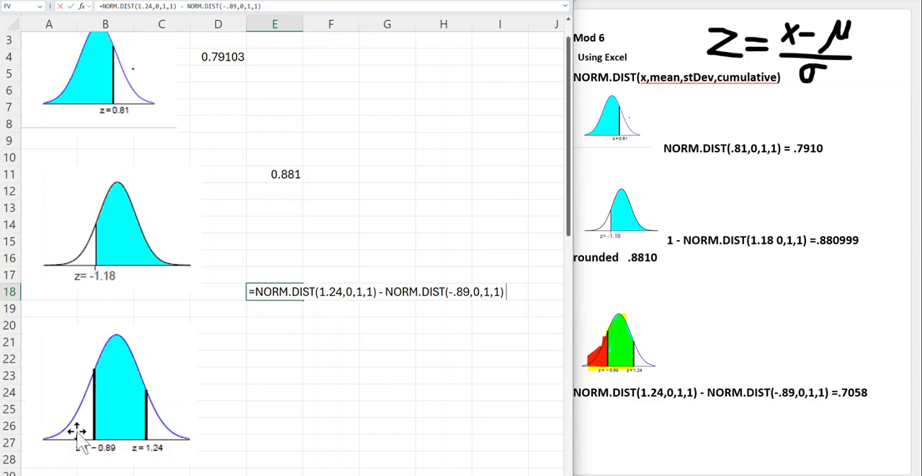
left_click(56, 432)
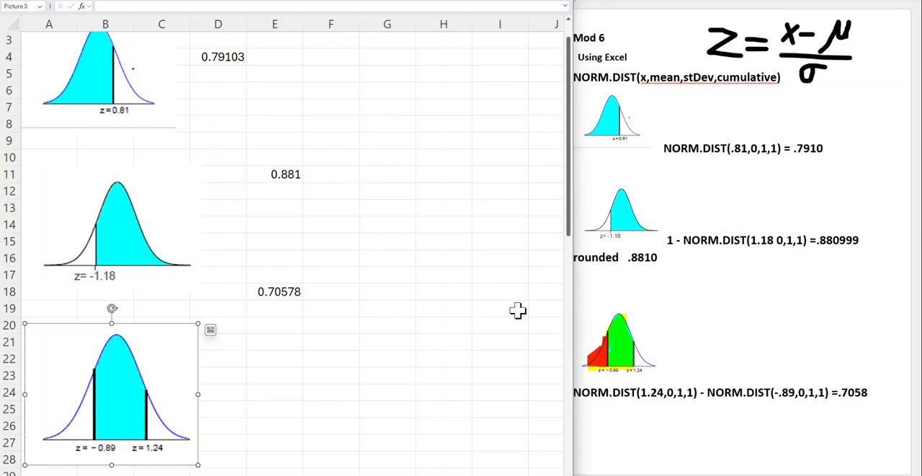
Find the 0.9515 curve in the worksheet and the Word document, and begin a NORM.INV formula in Excel cell E33
scroll(431, 276, "down", 1)
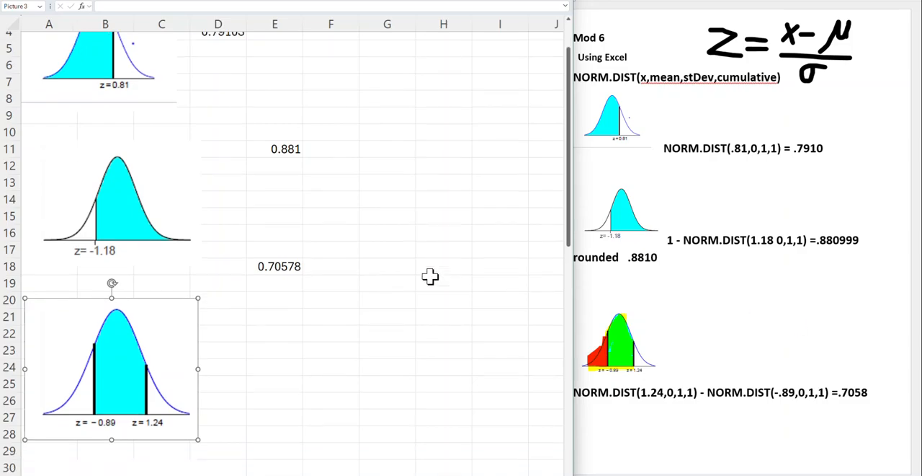
scroll(430, 276, "down", 4)
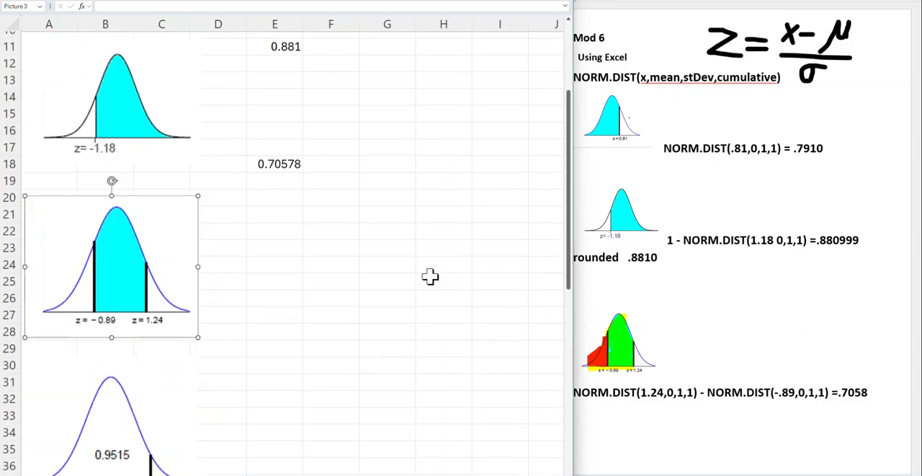
scroll(431, 276, "down", 2)
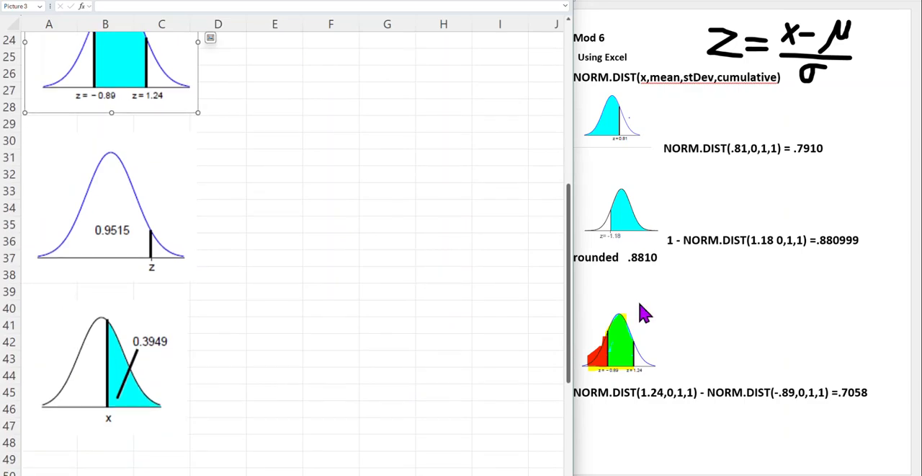
left_click(680, 363)
scroll(682, 363, "down", 3)
scroll(684, 304, "down", 5)
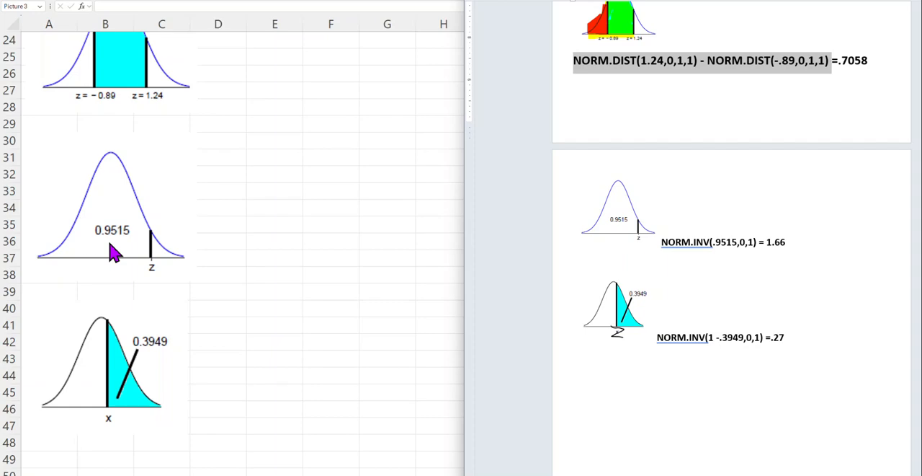
left_click(269, 189)
type("=")
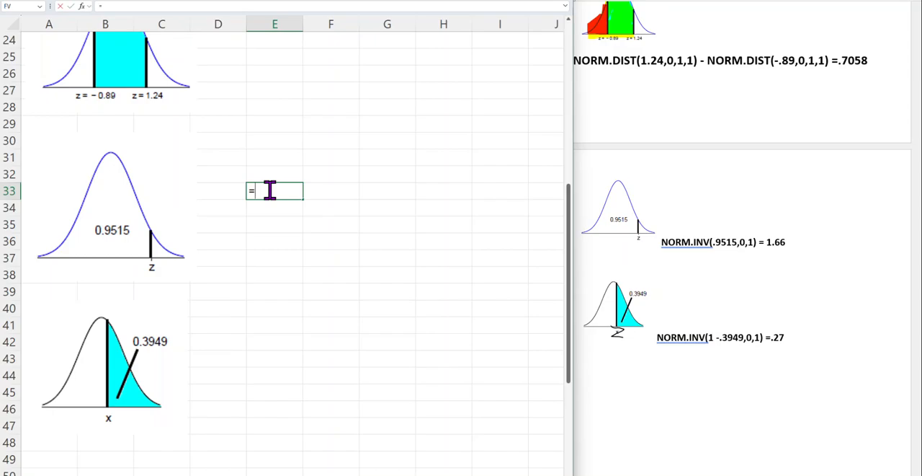
type("N")
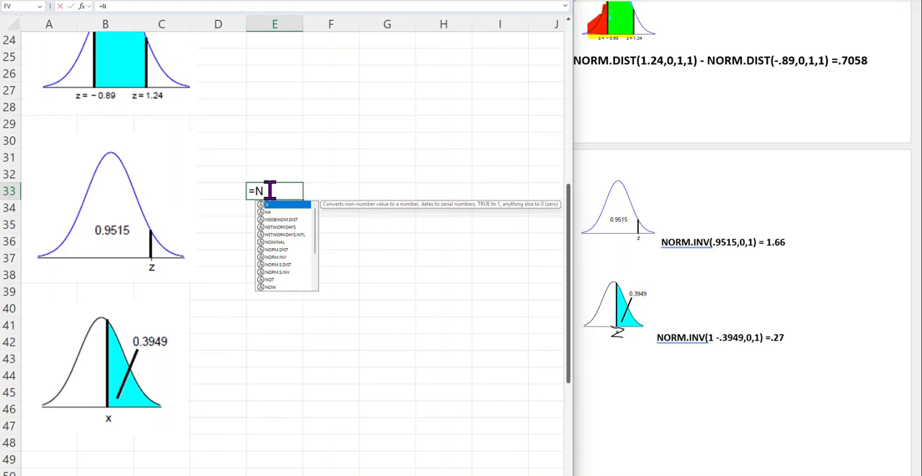
type("or")
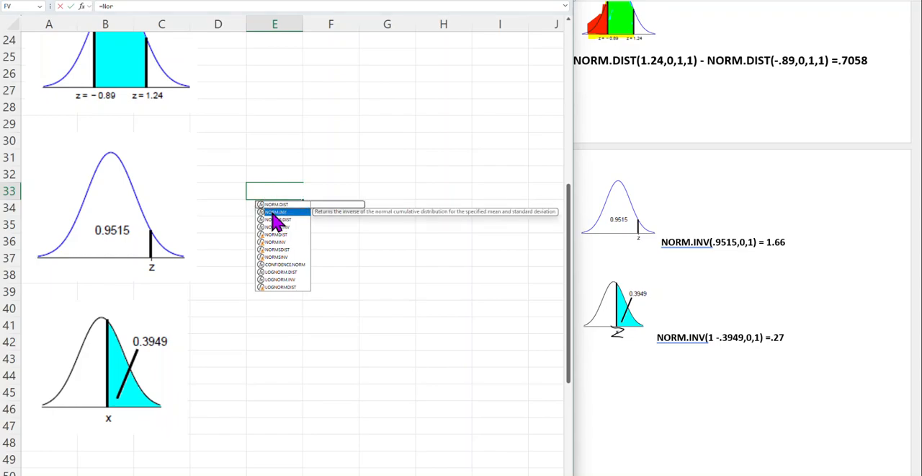
double_click(276, 212)
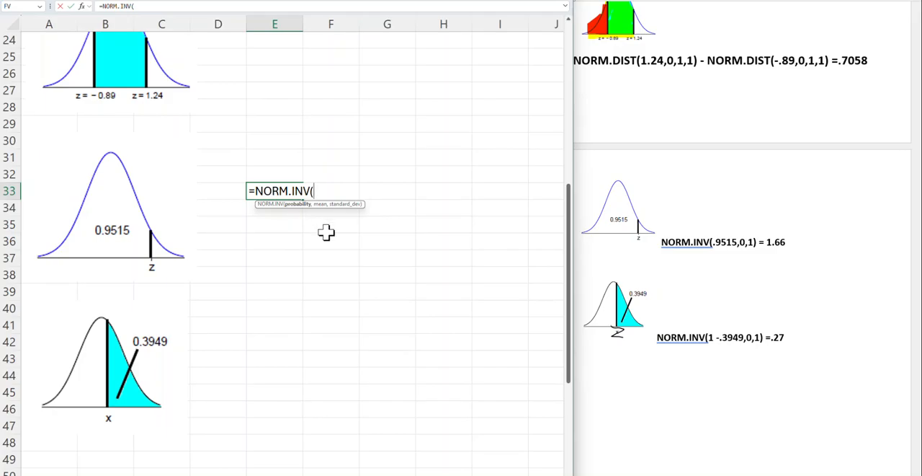
Complete the NORM.INV formula in E33 with probability .9515, mean 0 and standard deviation 1
type(".9515")
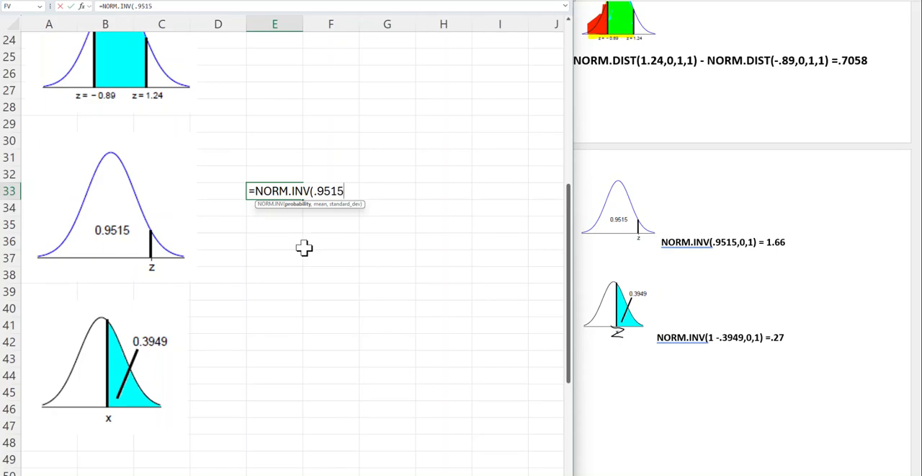
type(",0,1")
key("Return")
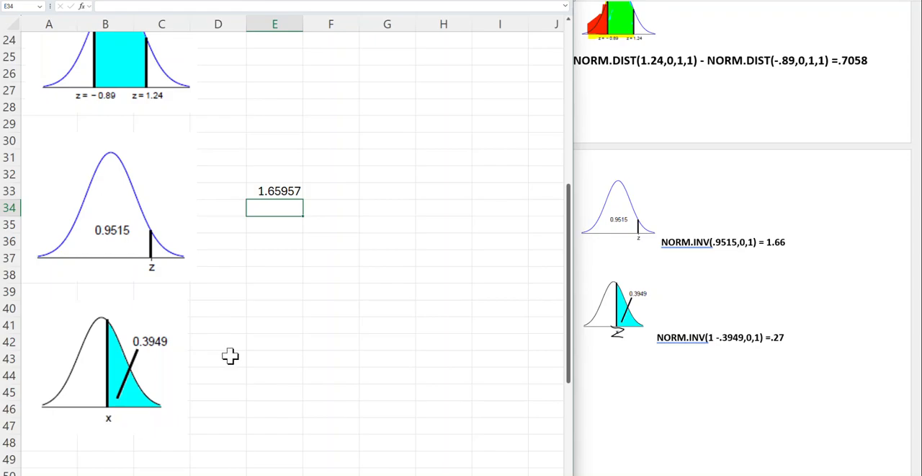
Copy NORM.INV(1 -.3949,0,1) from the Word document into Excel cell E40 as a formula
left_click(274, 308)
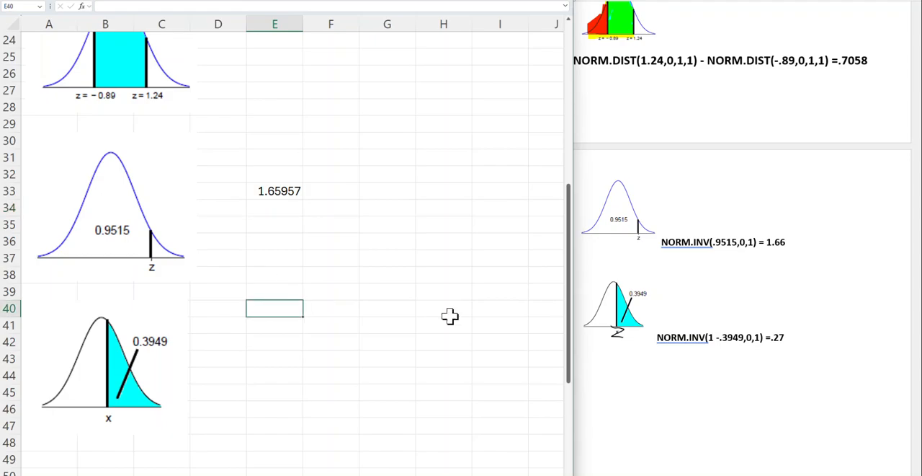
left_click(713, 346)
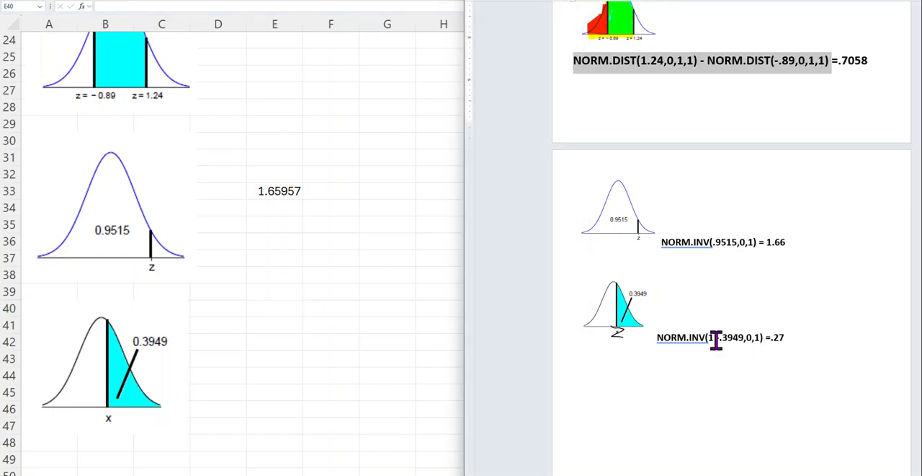
left_click_drag(766, 333, 660, 335)
key("ctrl+c")
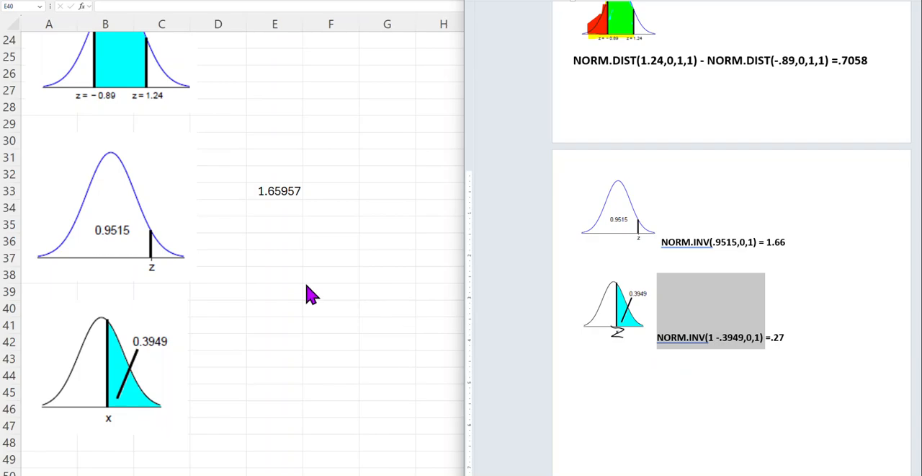
left_click(273, 314)
type("=")
key("ctrl+v")
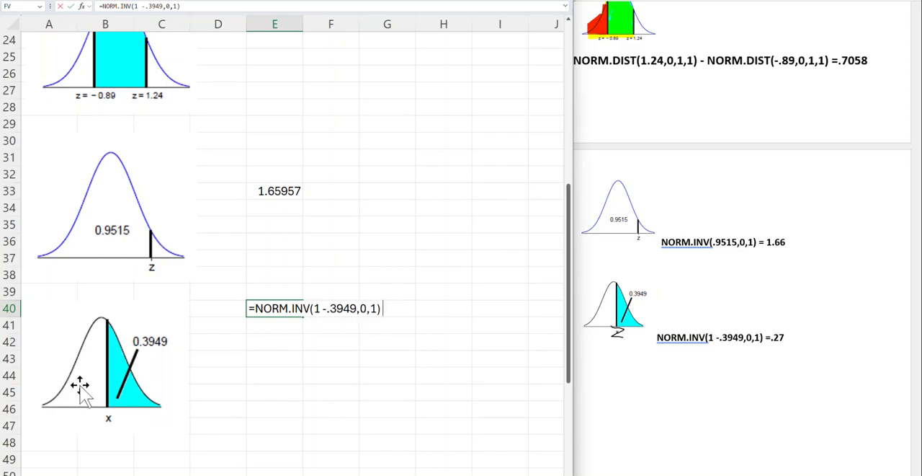
Reposition the 0.3949 curve picture just below the 0.9515 curve, and open the formula in E40 for editing
left_click_drag(88, 362, 88, 382)
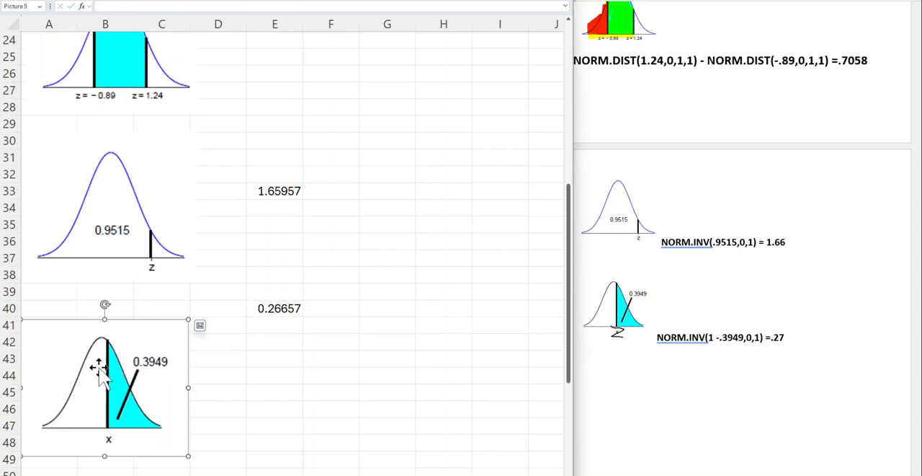
left_click_drag(70, 350, 78, 327)
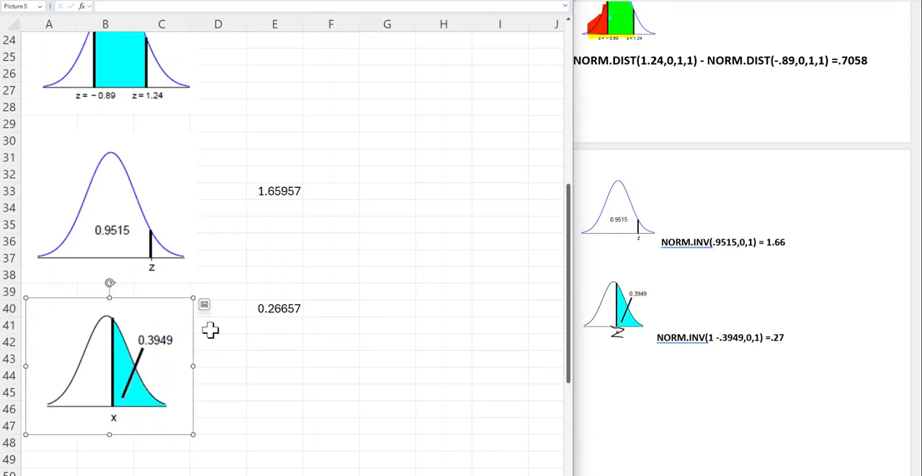
left_click(261, 310)
double_click(280, 308)
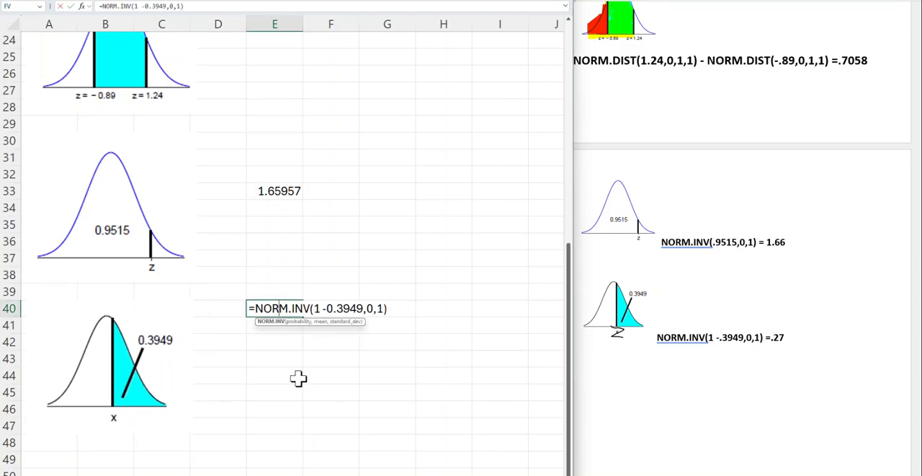